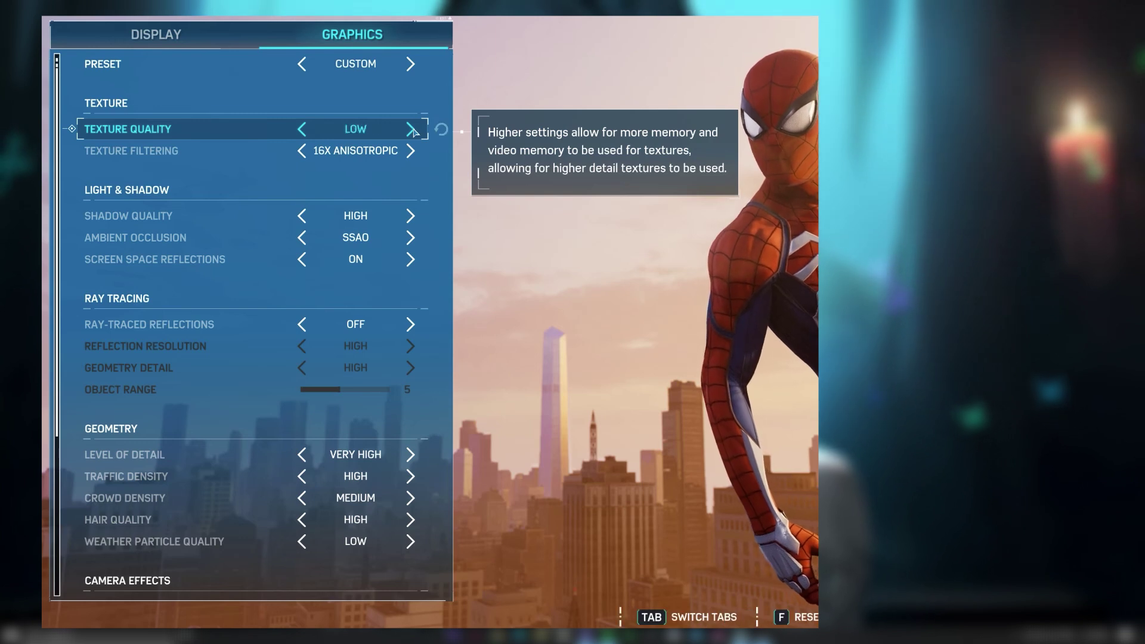
Set Ray-Traced Reflections to Off in Spider-Man 2's graphics options, keeping Texture Quality at Low.
click(411, 324)
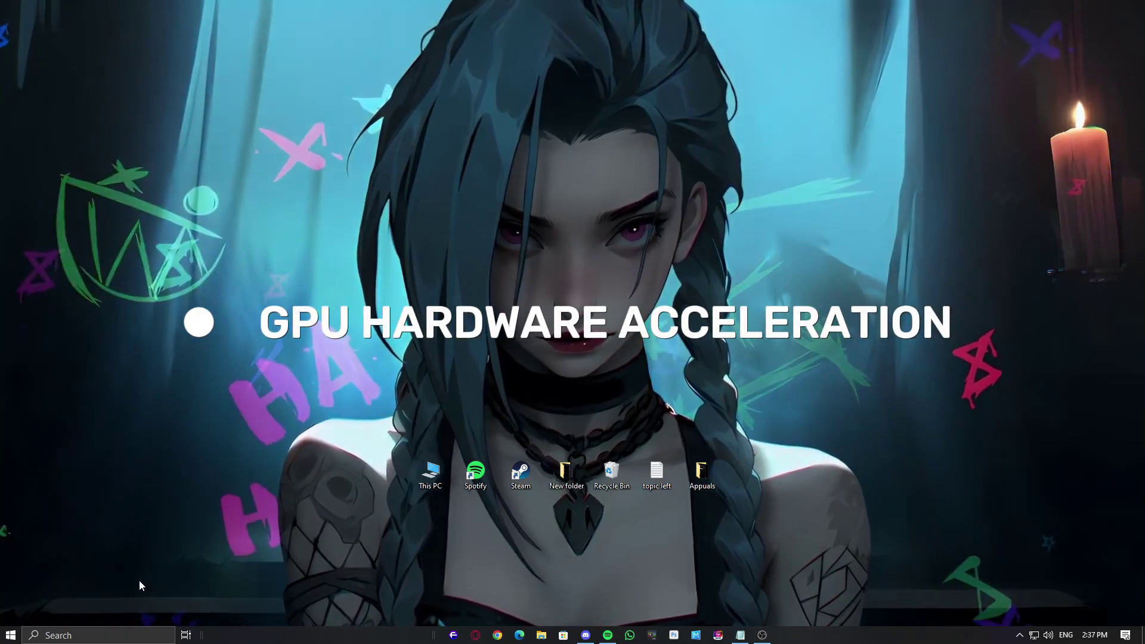
Open Windows Graphics settings via search and confirm hardware-accelerated GPU scheduling is On.
key(super)
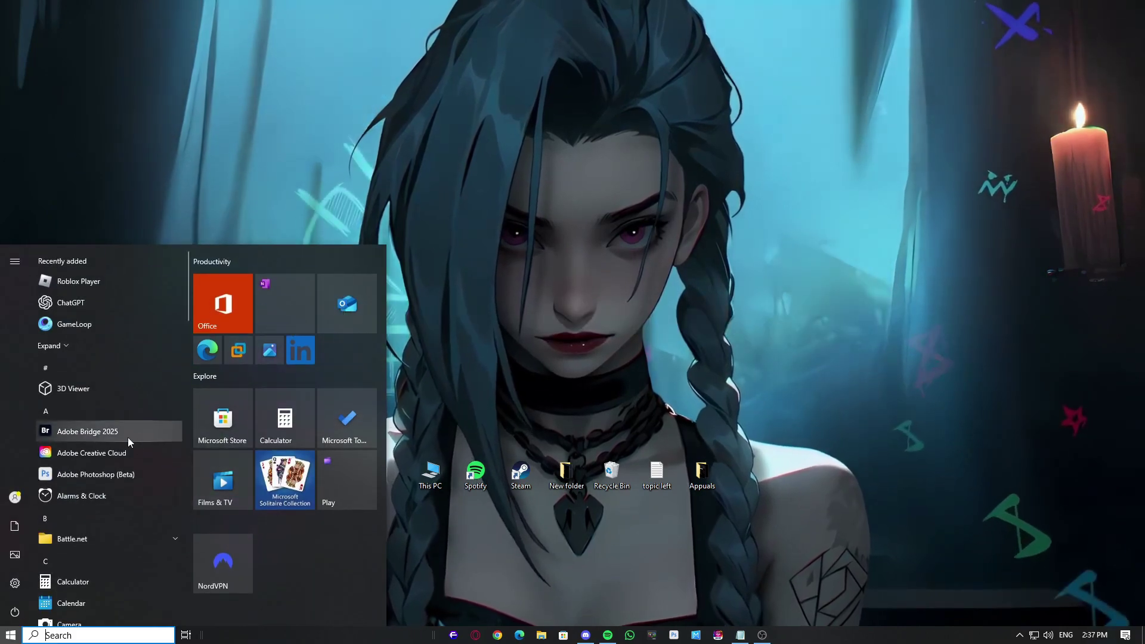
text(gra)
click(140, 309)
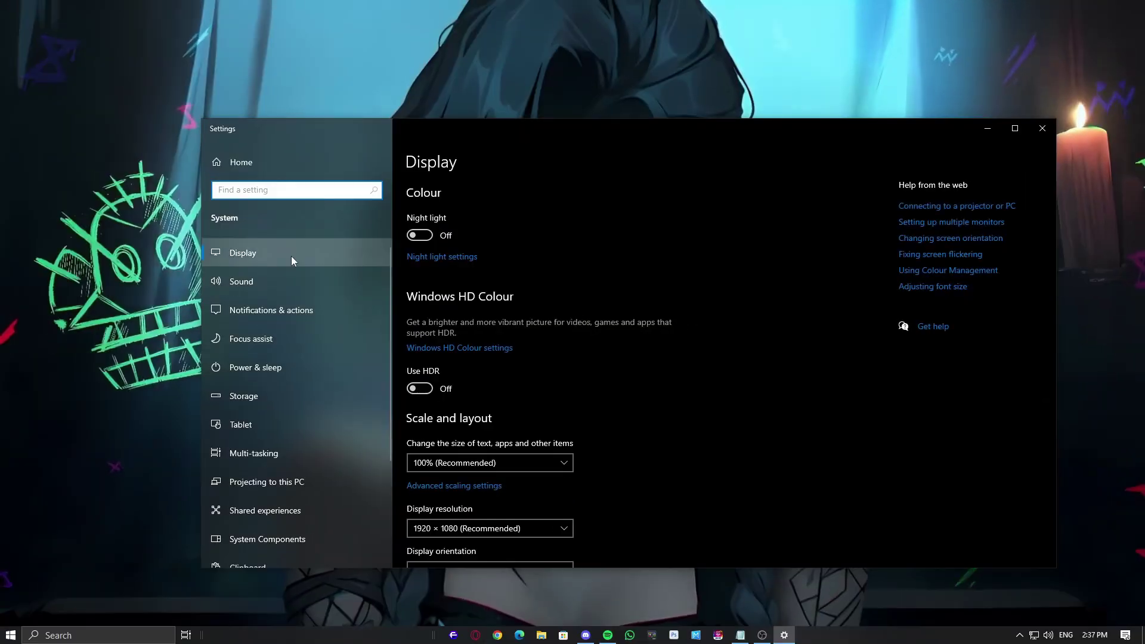
scroll(536, 424, down, 3)
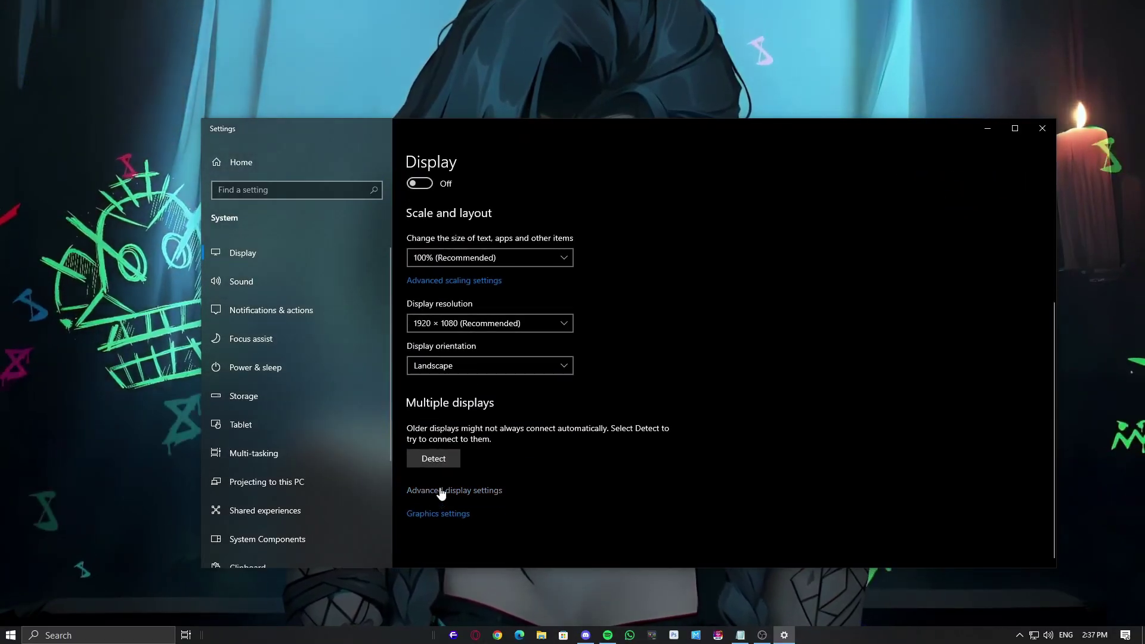
click(452, 515)
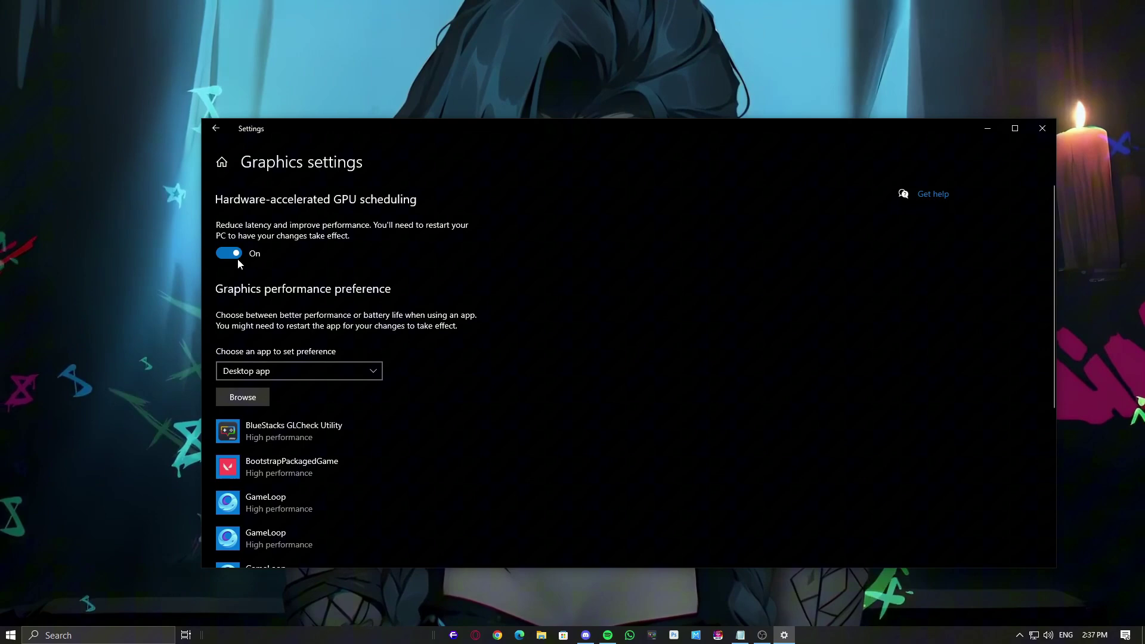
Browse for the Tinst program file and add it to the graphics preference list.
click(255, 397)
drag(401, 138, 563, 179)
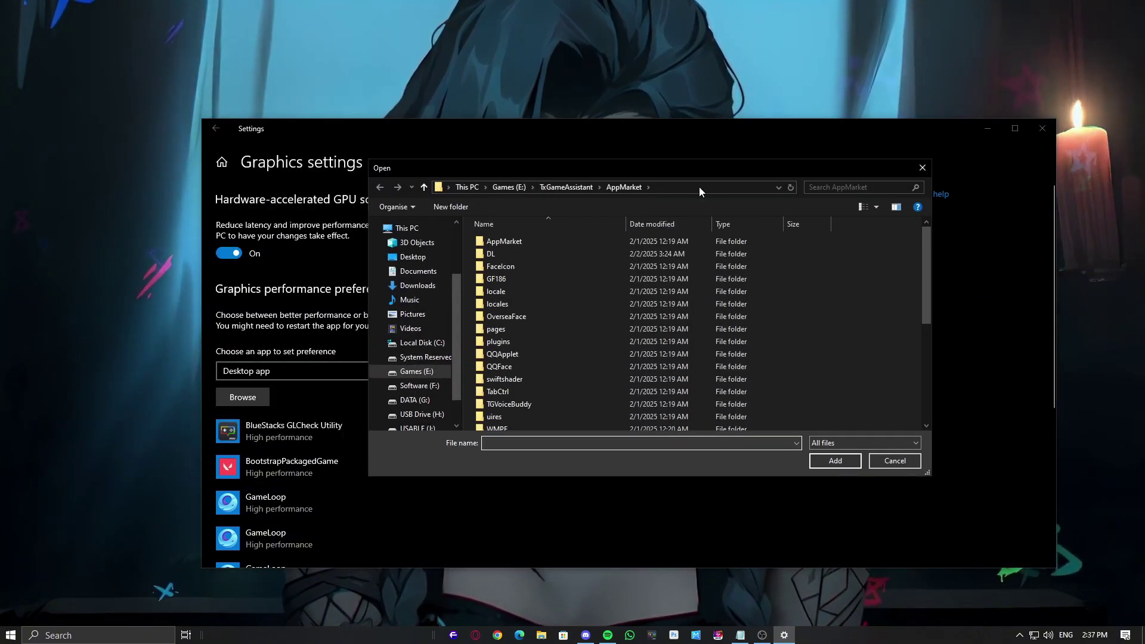
scroll(520, 386, down, 5)
click(495, 424)
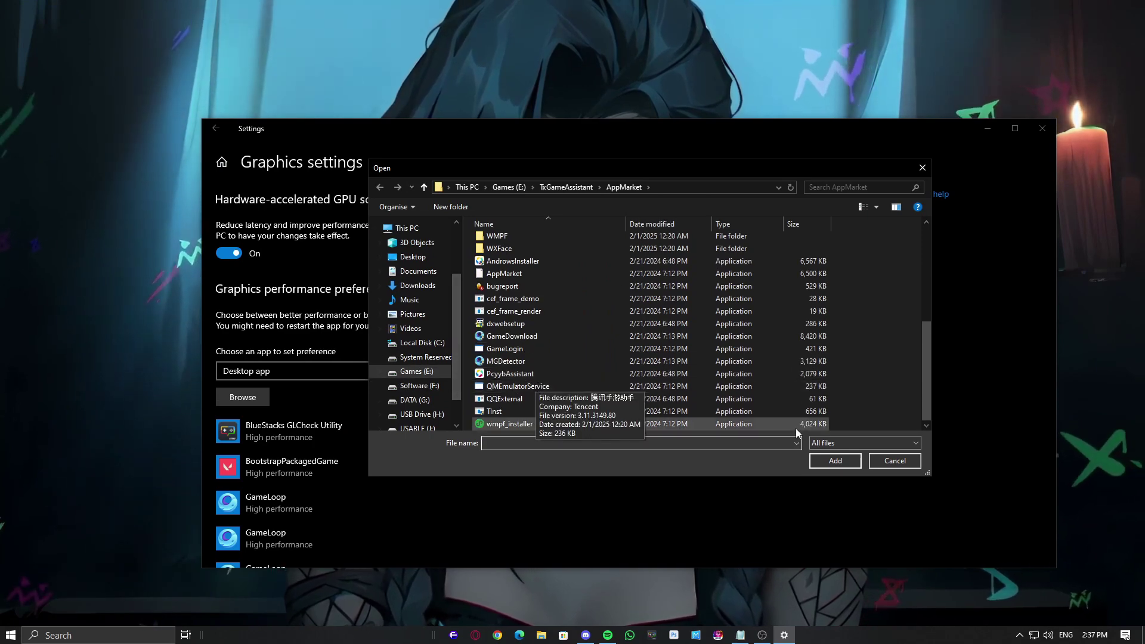
click(835, 460)
Save VALORANT's graphics preference as High performance and close Settings.
scroll(338, 200, down, 4)
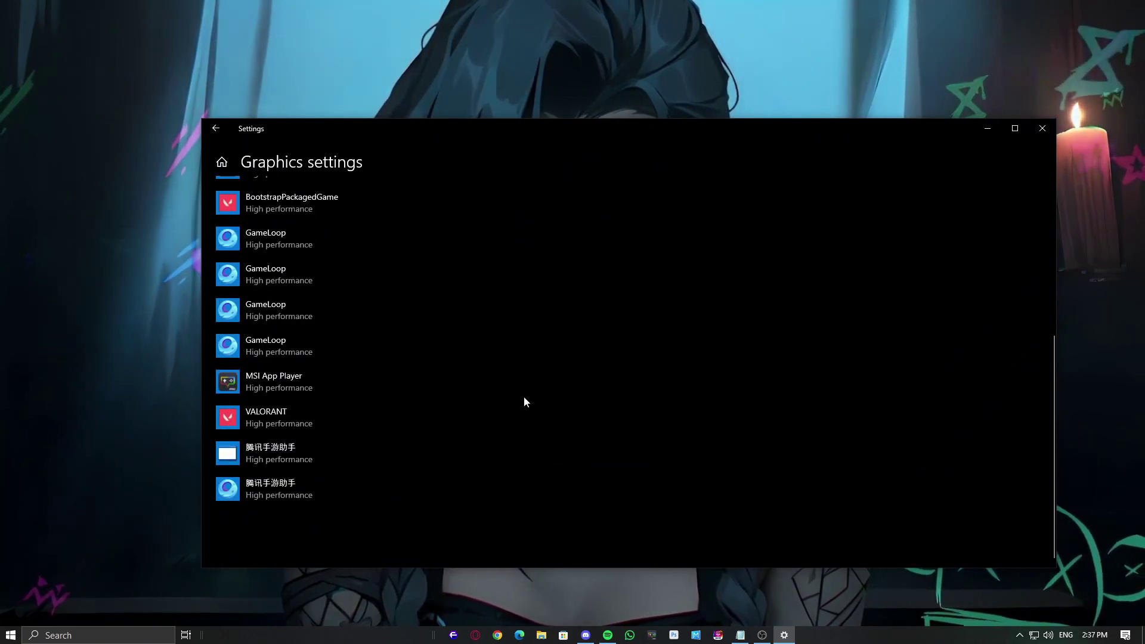
click(294, 420)
click(398, 477)
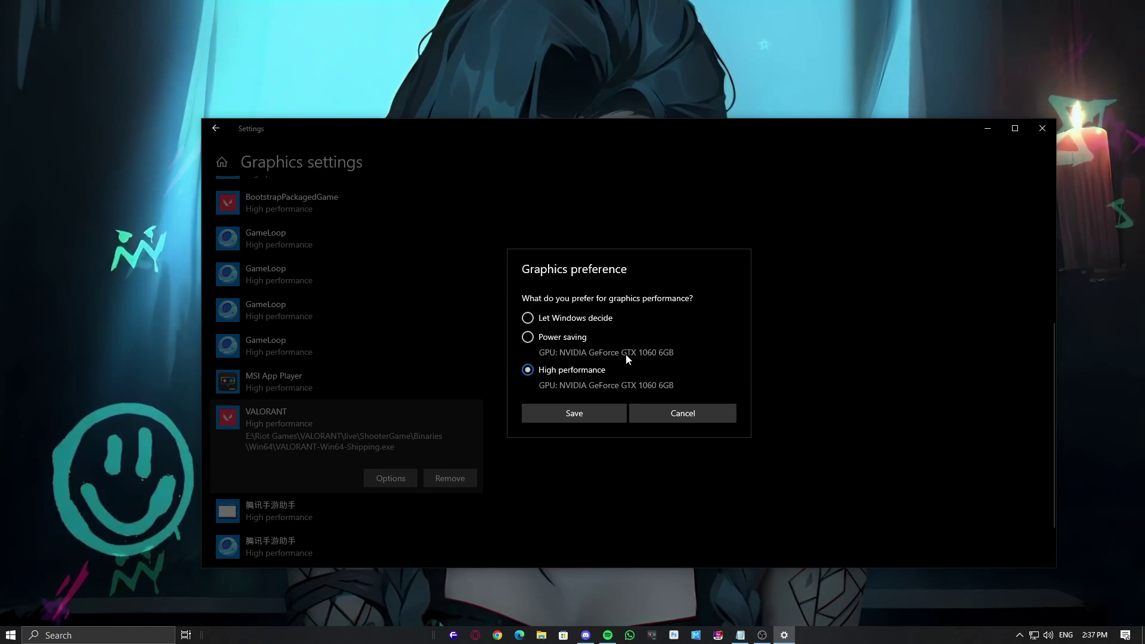
click(595, 418)
click(1040, 130)
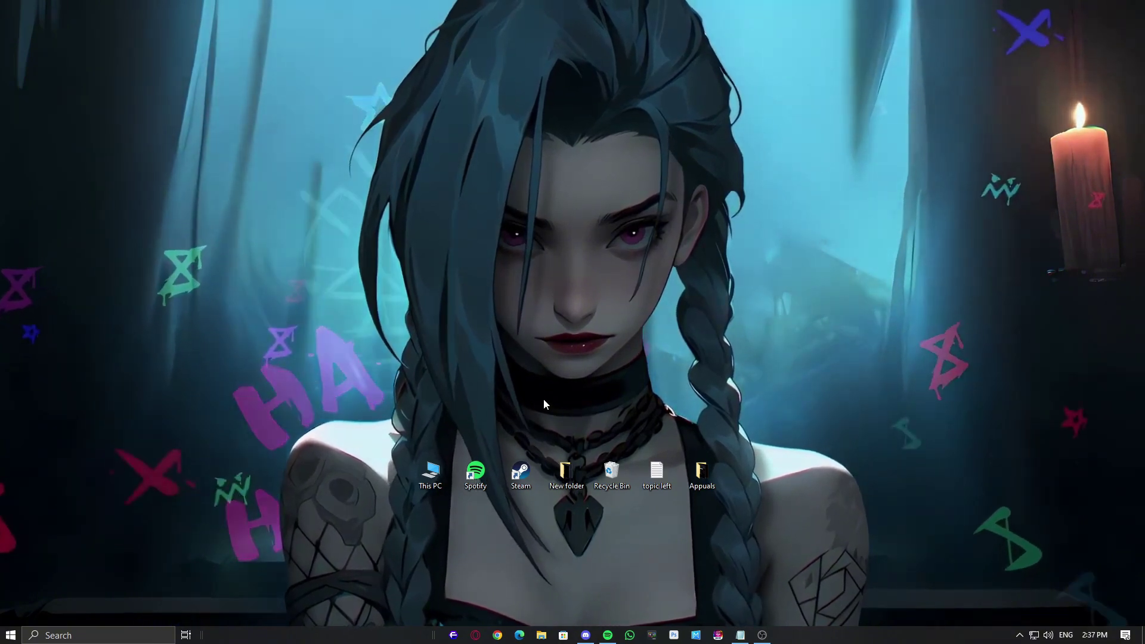
In Virtual Memory, disable automatic paging file management and give C: a 2934 MB initial size.
key(super+s)
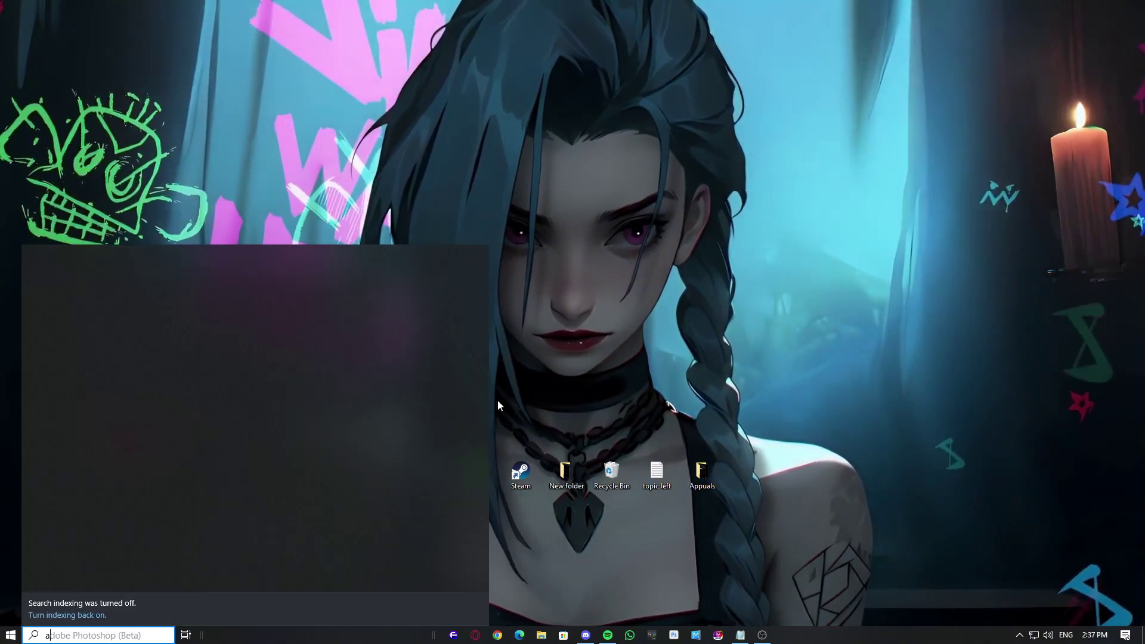
text(advanced se)
click(147, 324)
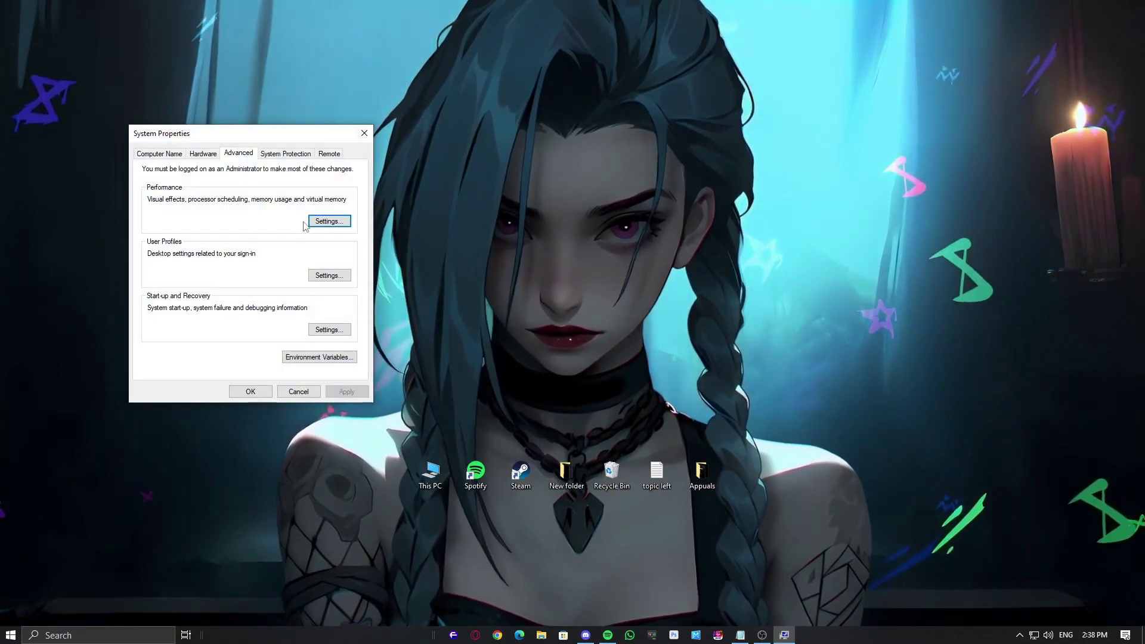
click(312, 222)
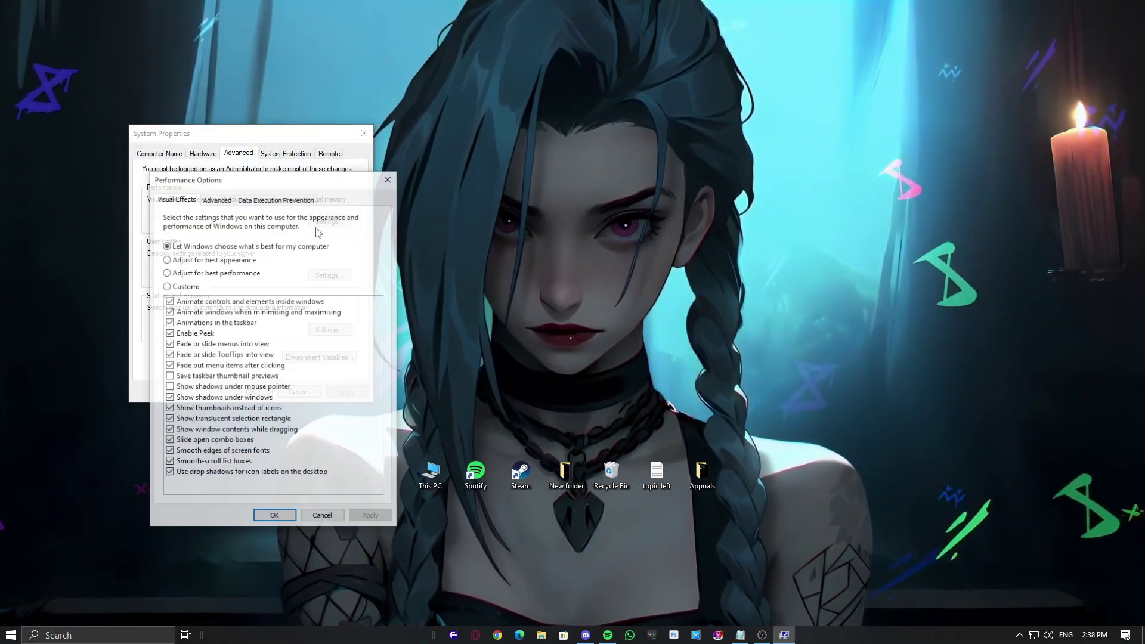
click(217, 202)
click(350, 350)
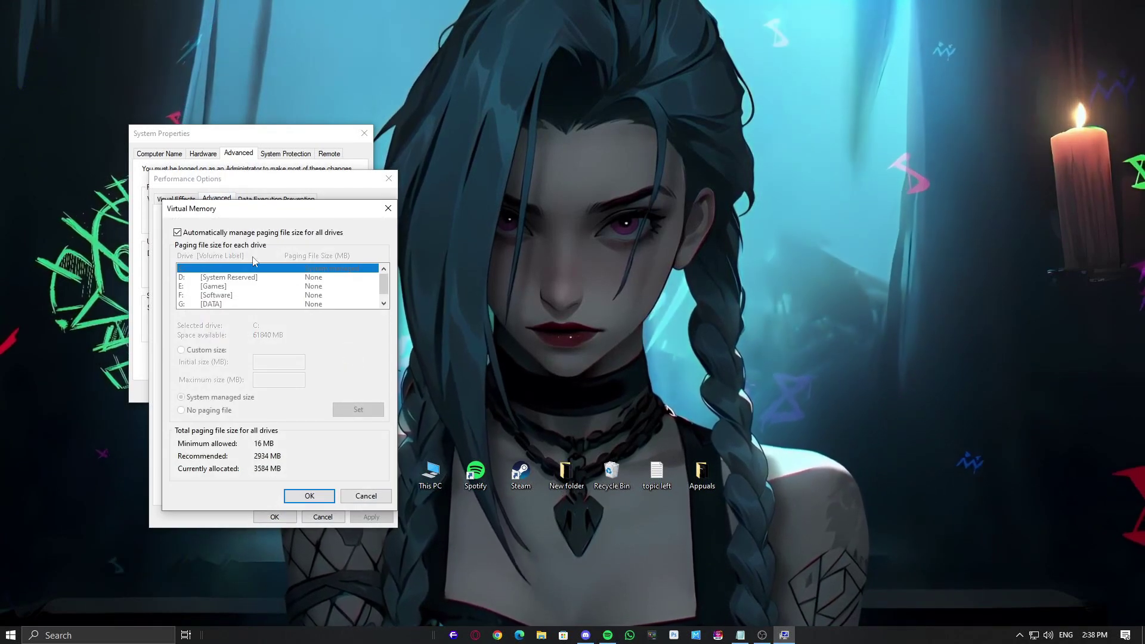
click(199, 233)
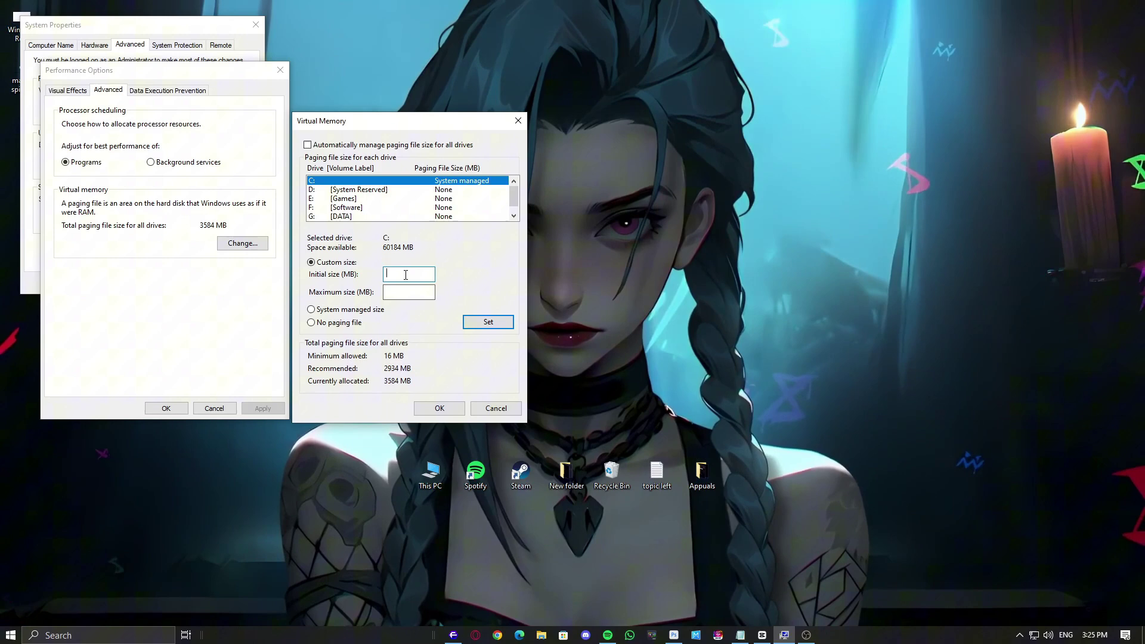
text(2934)
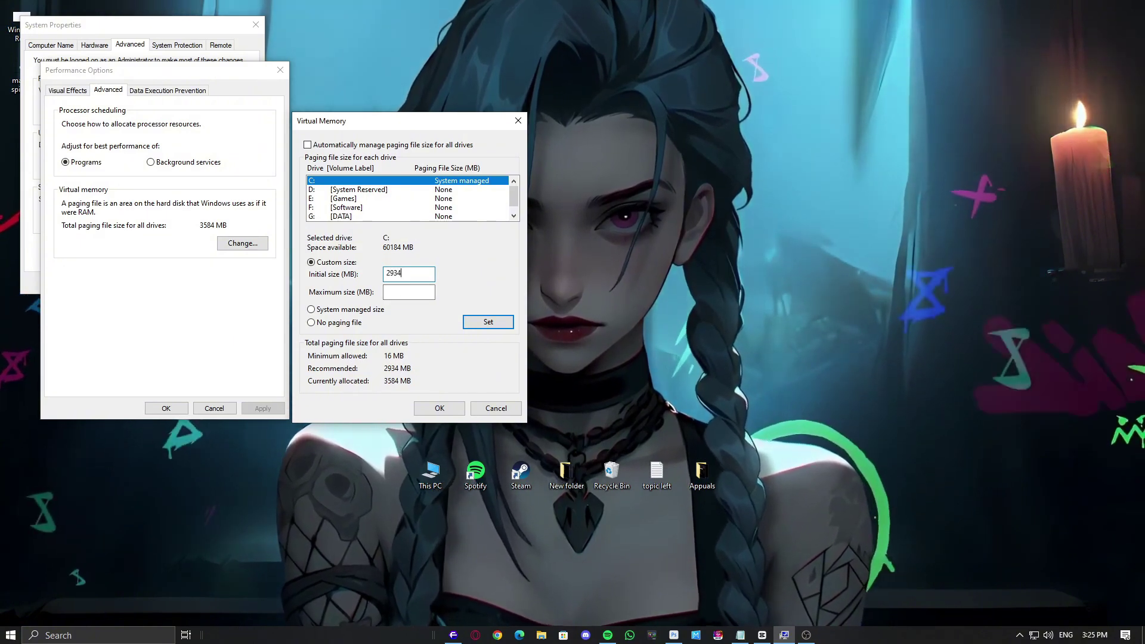
key(Tab)
Launch Calculator and compute 16 × 1024 = 16,384.
key(super)
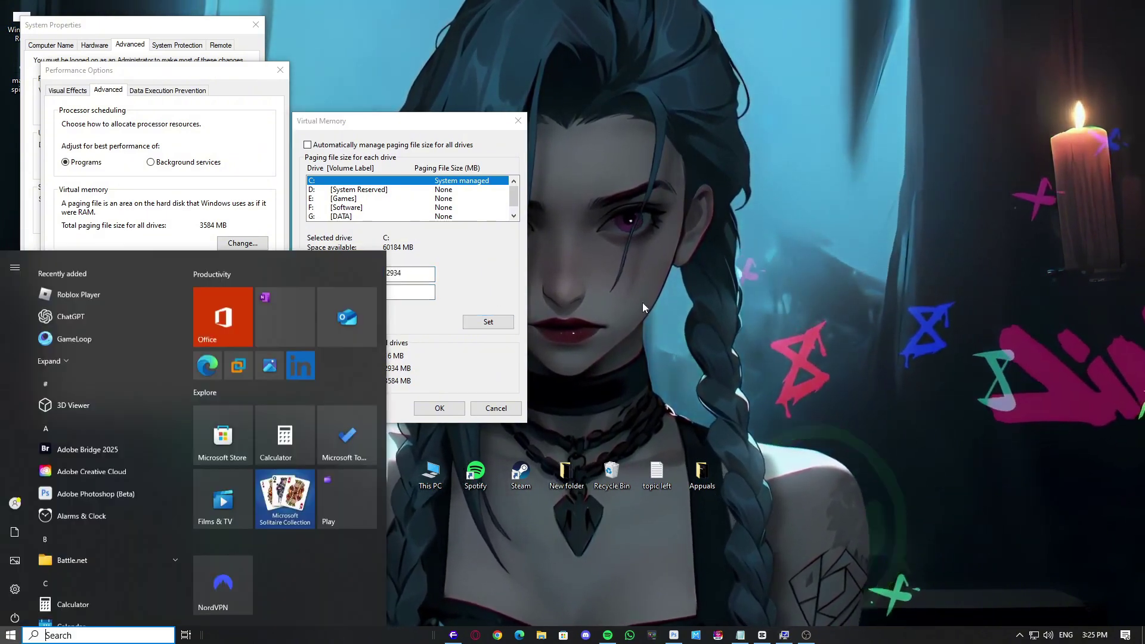
text(calcu)
key(Return)
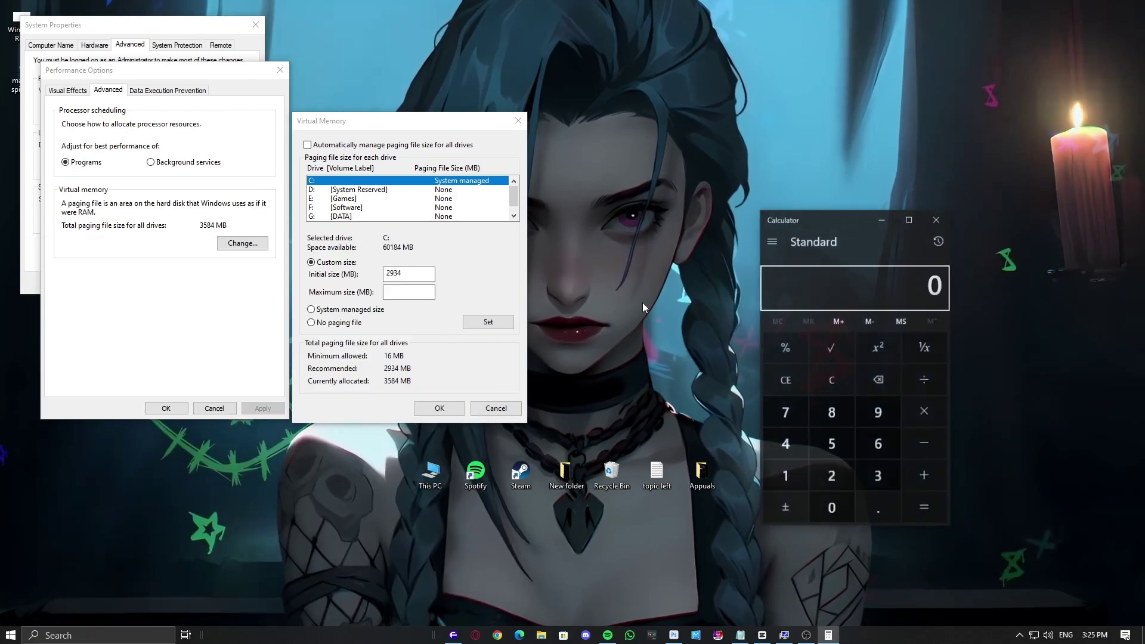
click(871, 448)
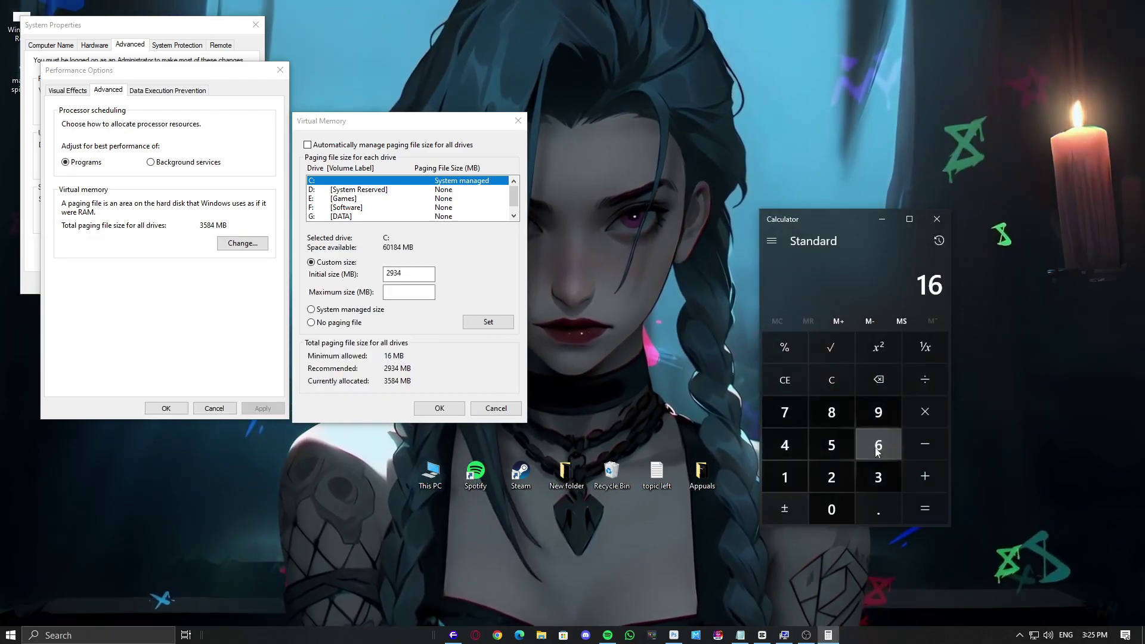
click(933, 414)
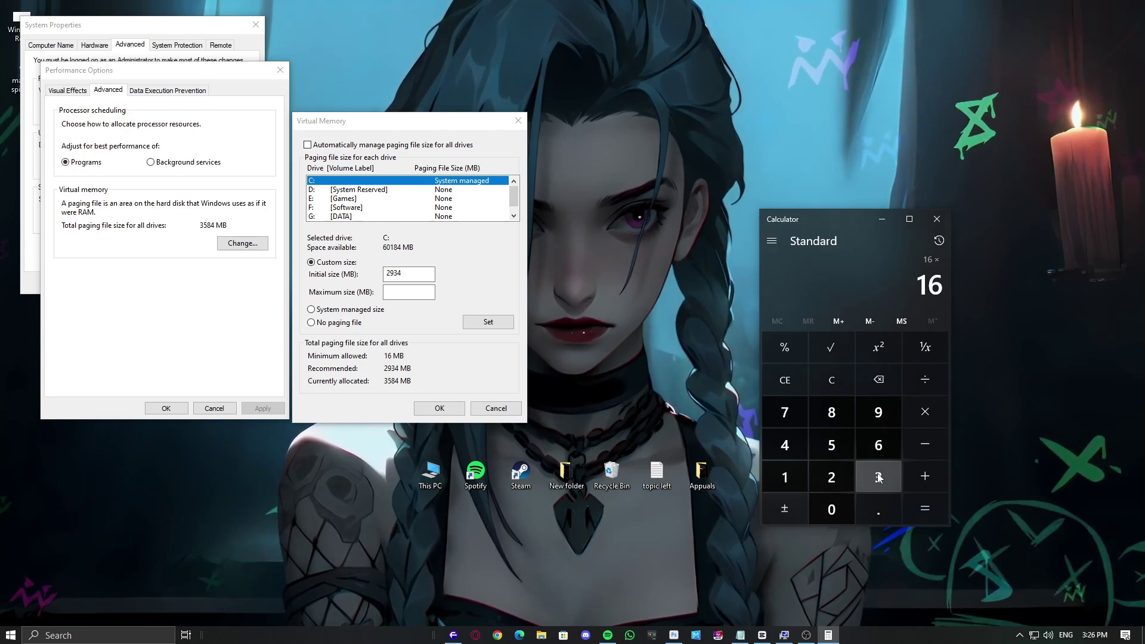
click(793, 480)
click(832, 508)
click(831, 477)
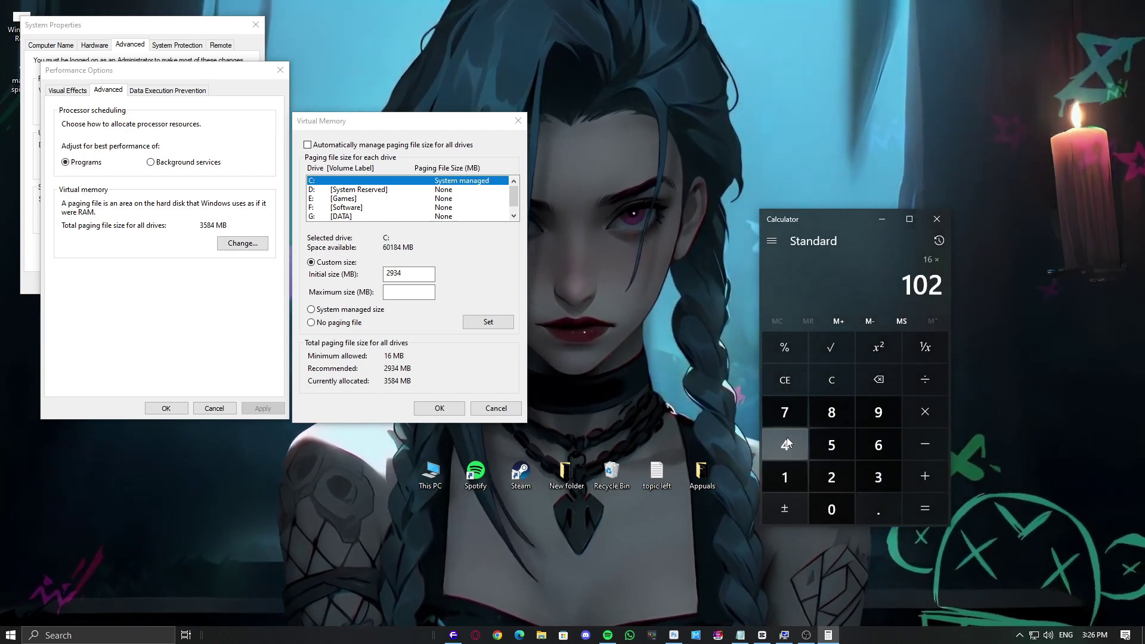
click(785, 445)
click(925, 508)
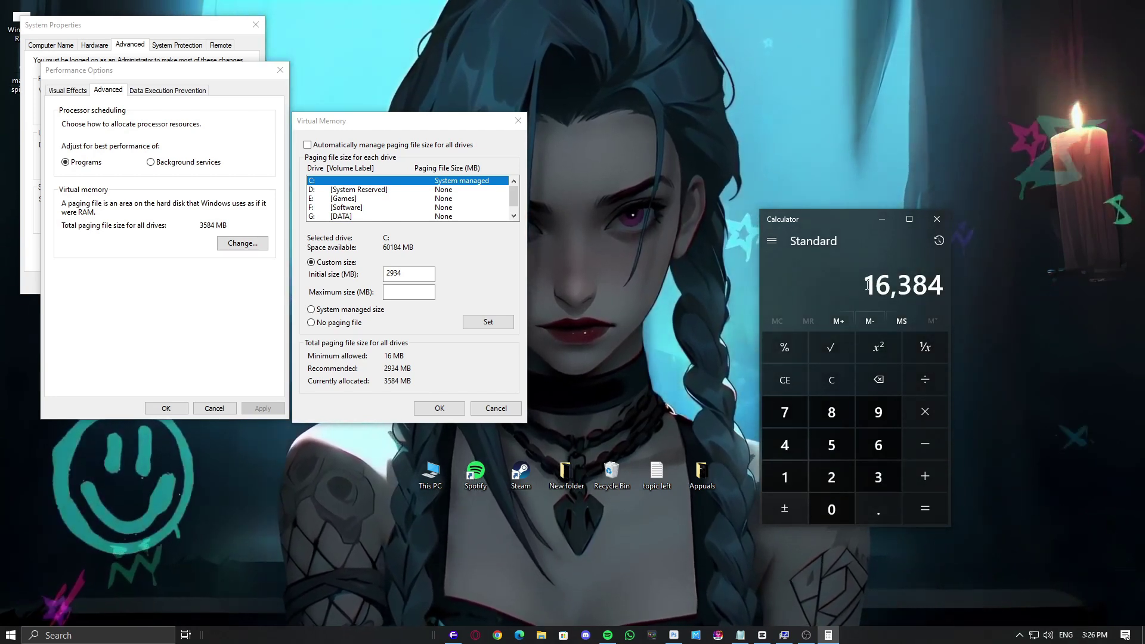
Multiply 16,384 by 3 and copy the 49,152 result.
drag(871, 292, 951, 300)
click(878, 477)
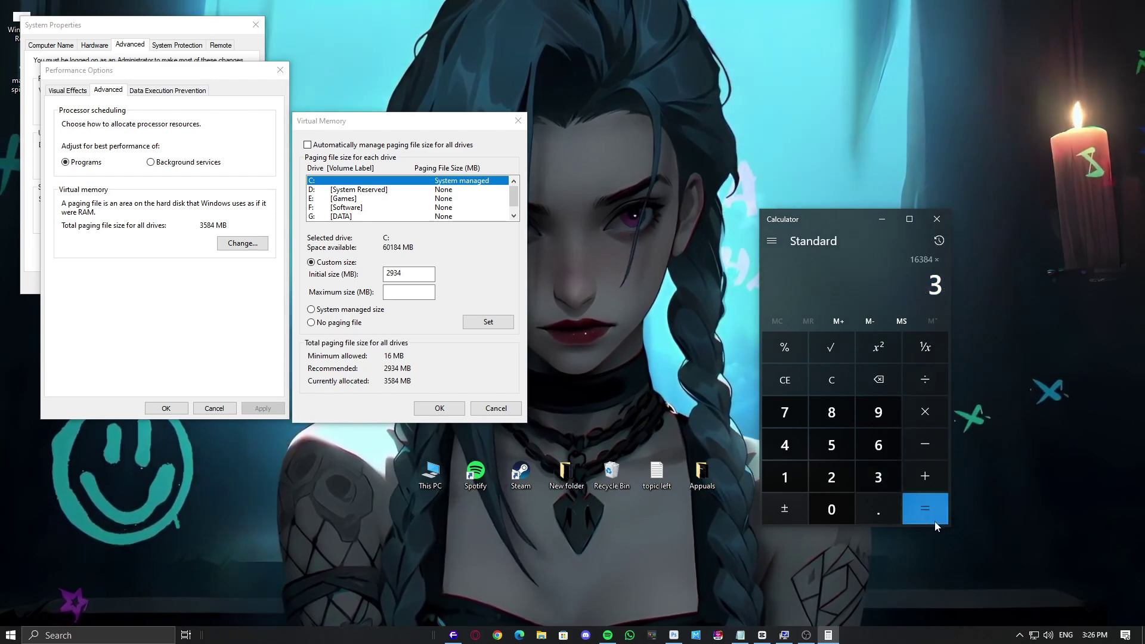
click(925, 508)
drag(866, 285, 944, 285)
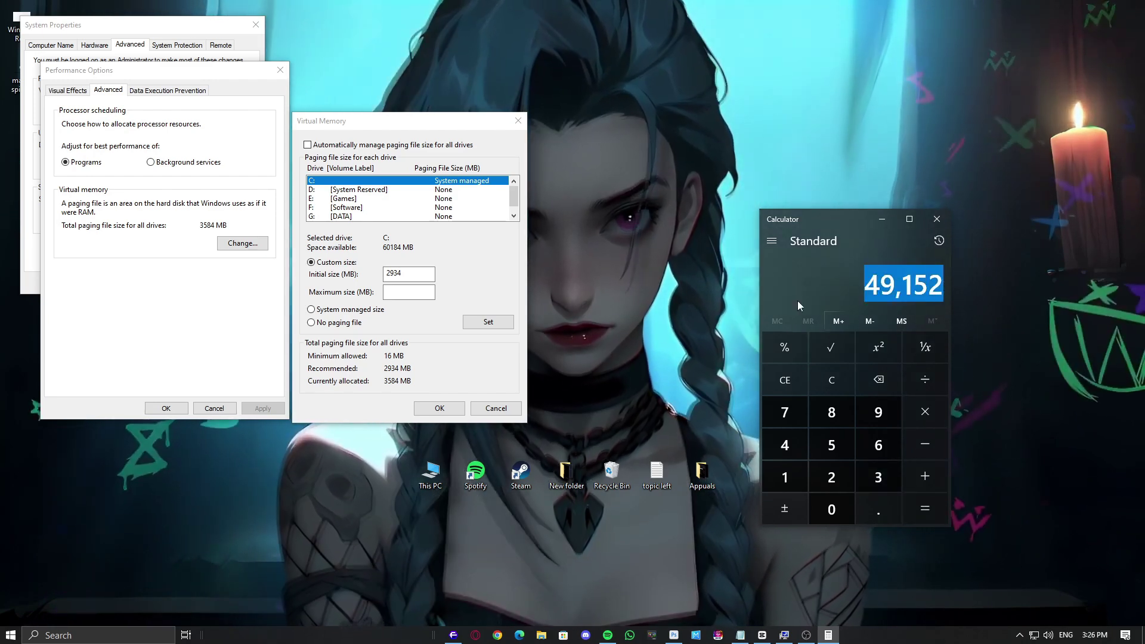
key(ctrl+c)
Set 49,152 MB as C:'s maximum page file size, confirm all dialogs, postpone restart, close Calculator.
click(409, 292)
key(ctrl+v)
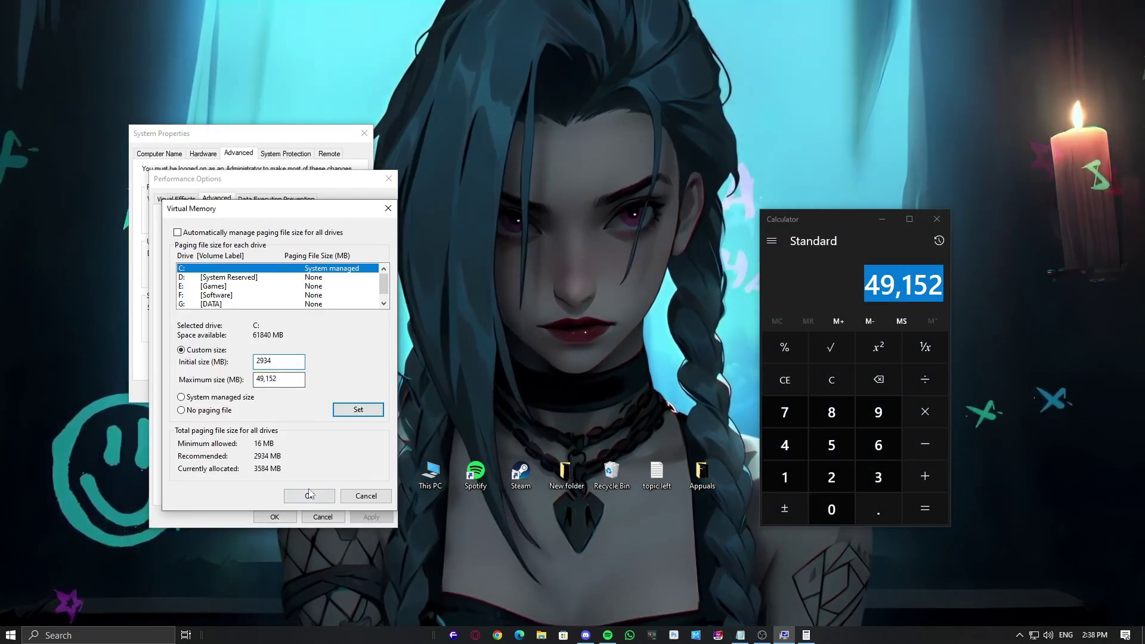
click(309, 495)
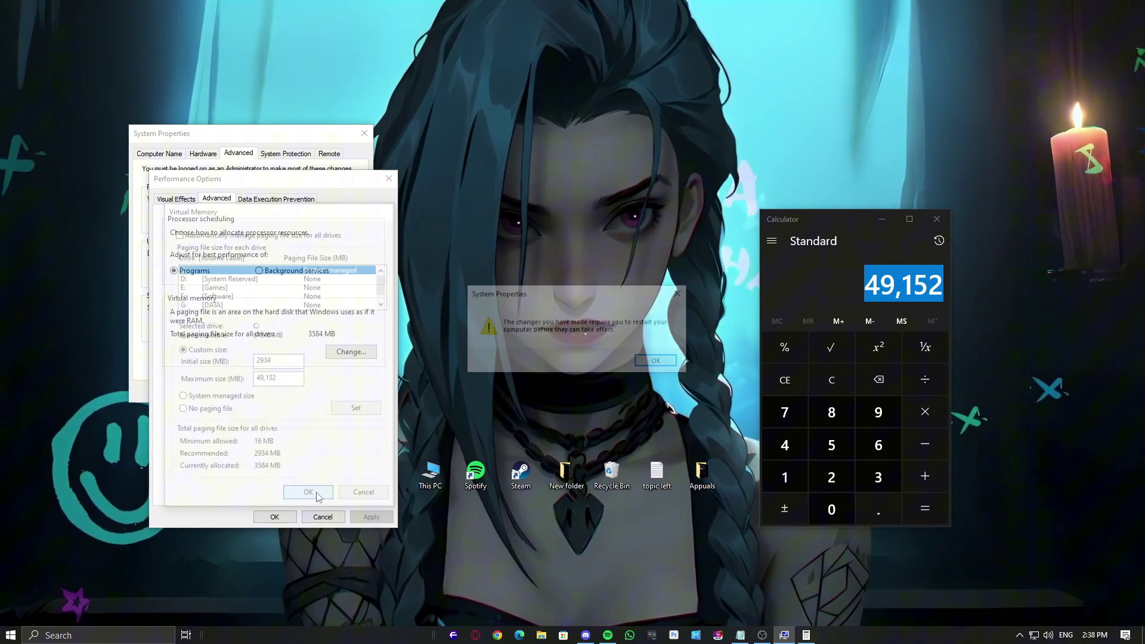
key(Return)
click(292, 517)
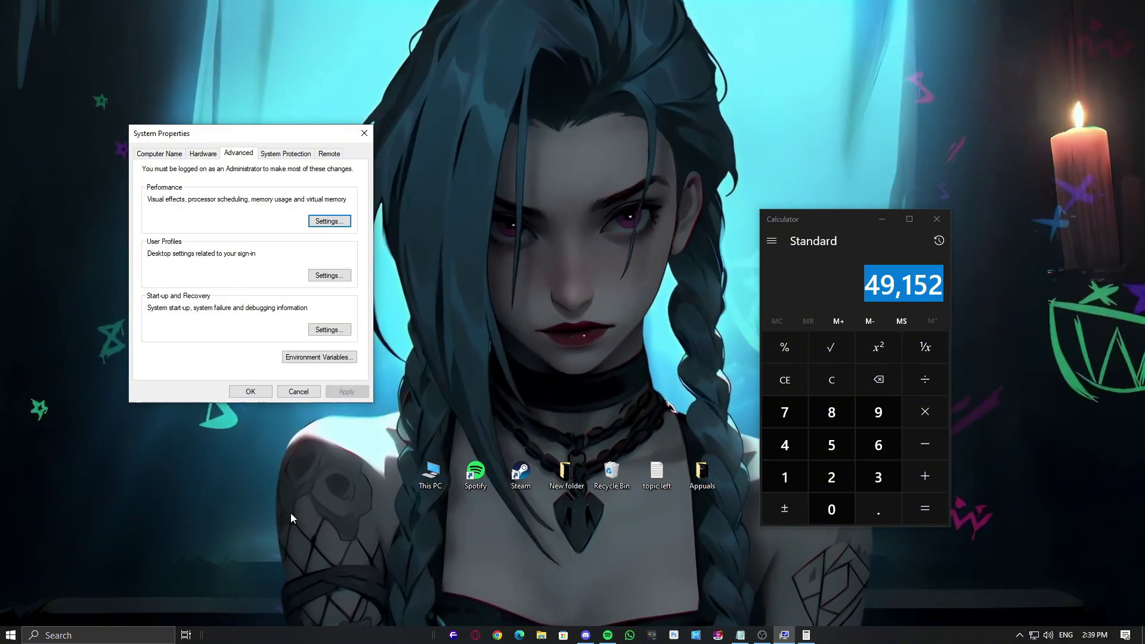
click(298, 391)
click(628, 331)
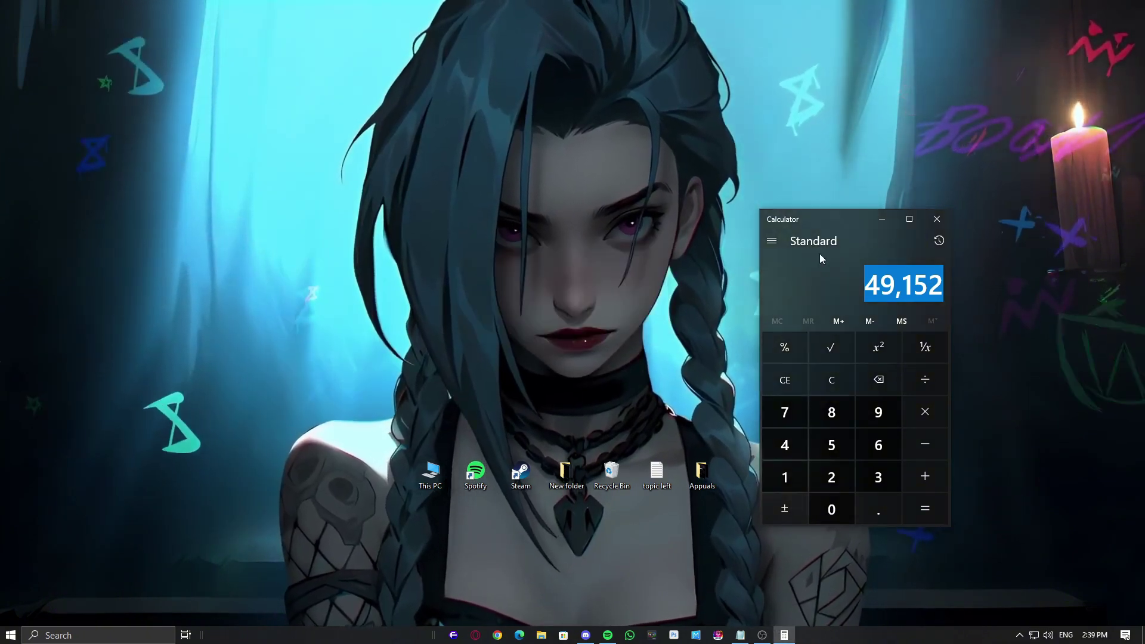
click(937, 219)
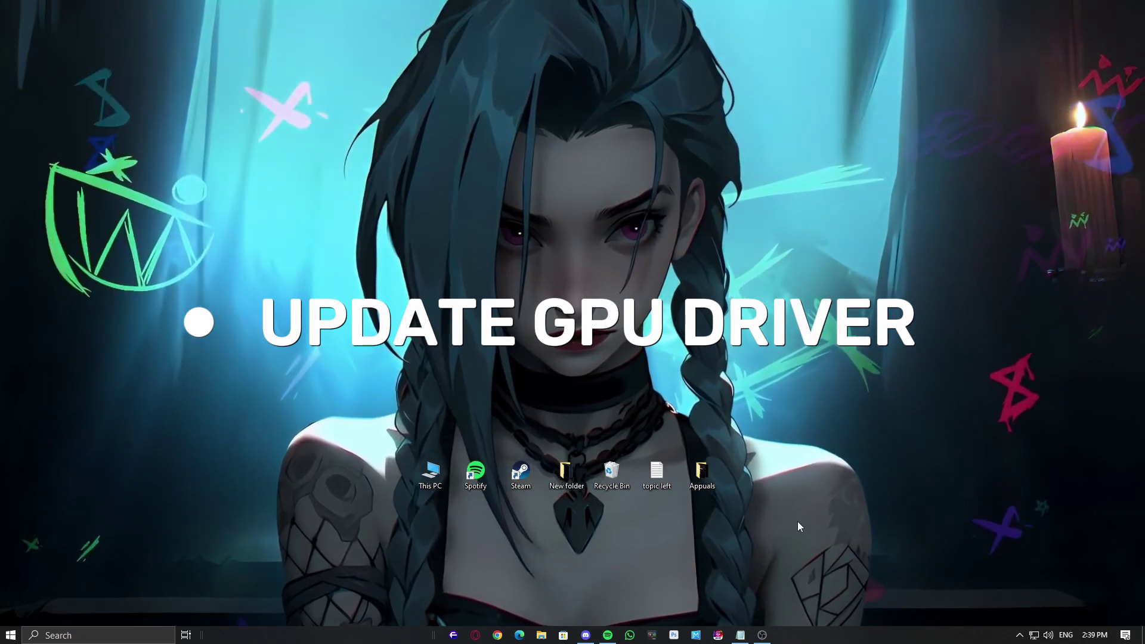
Launch the NVIDIA app from its icon in the hidden system tray.
key(super)
text(d)
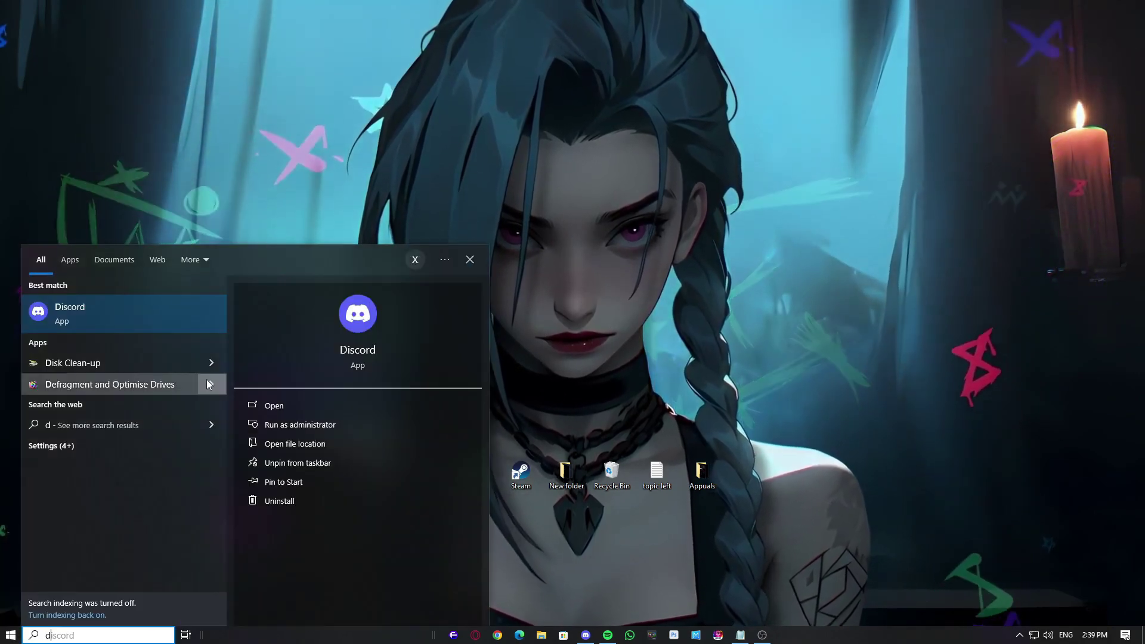
key(Escape)
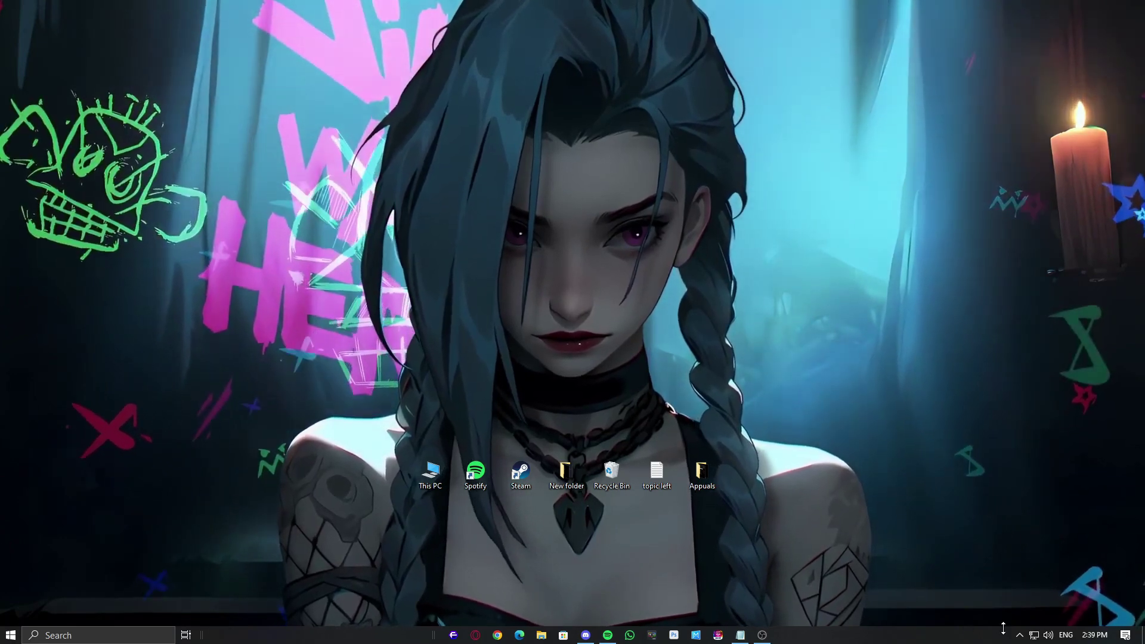
click(1020, 636)
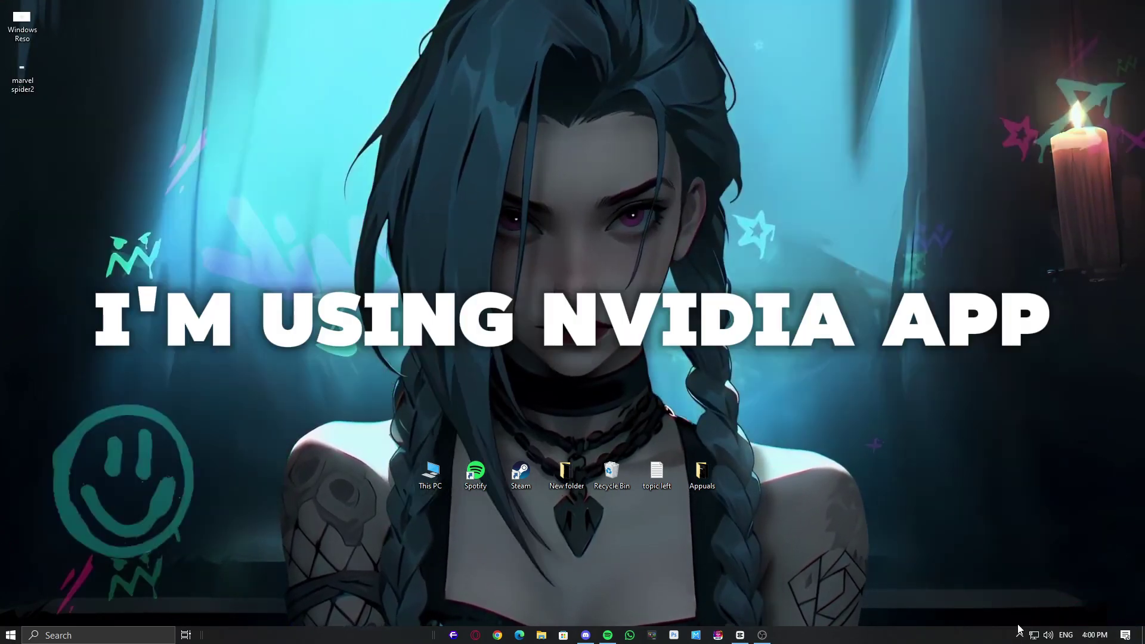
click(1020, 634)
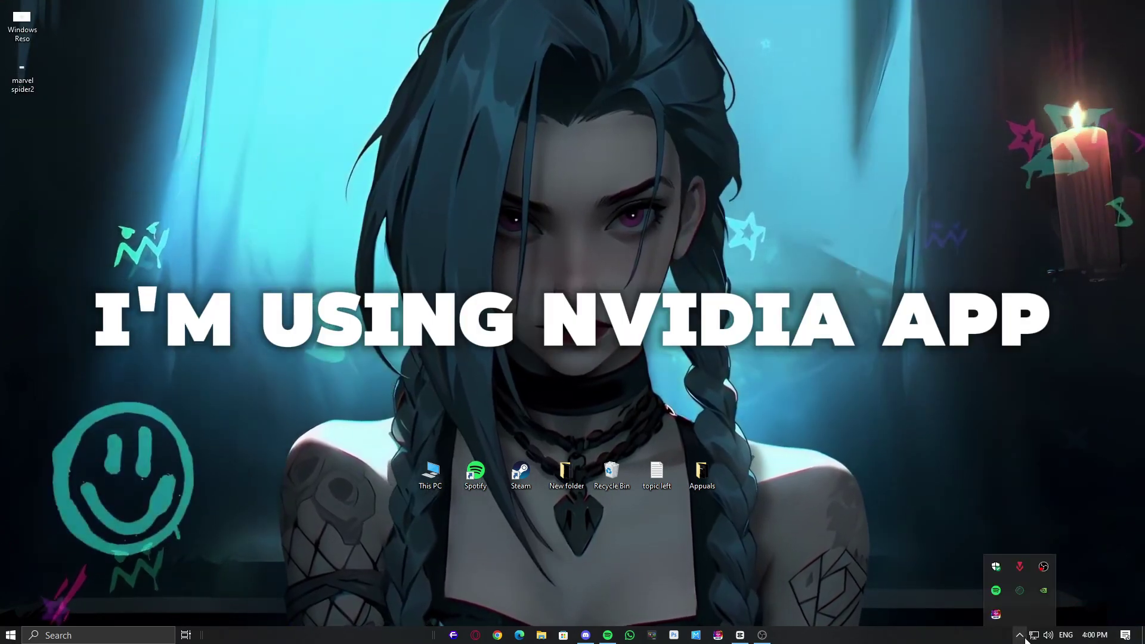
right_click(1045, 592)
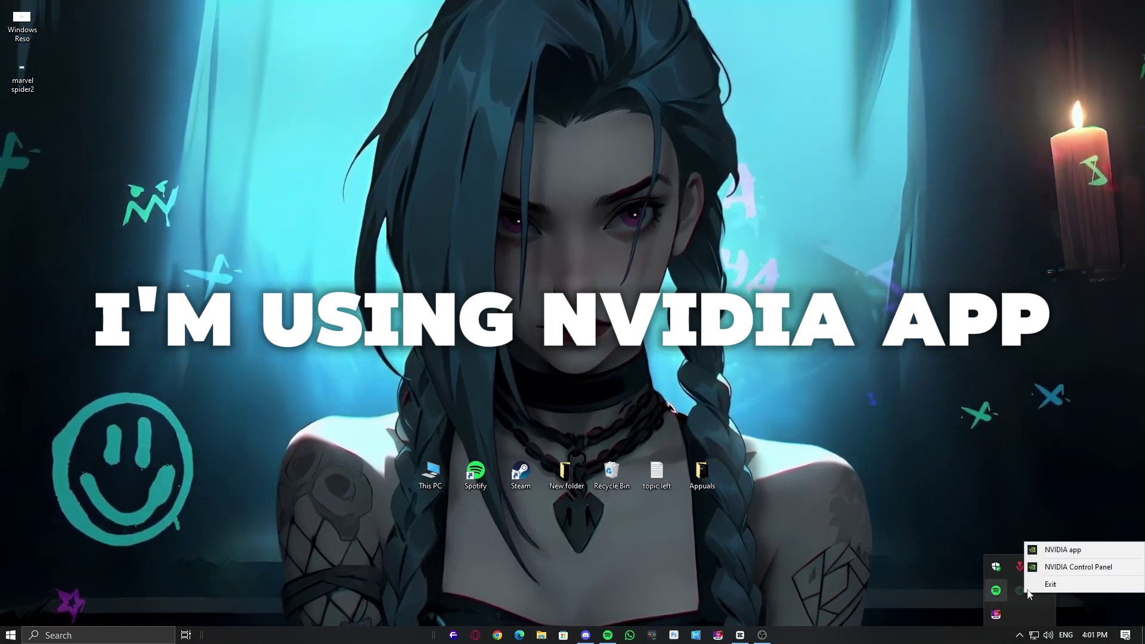
click(1056, 547)
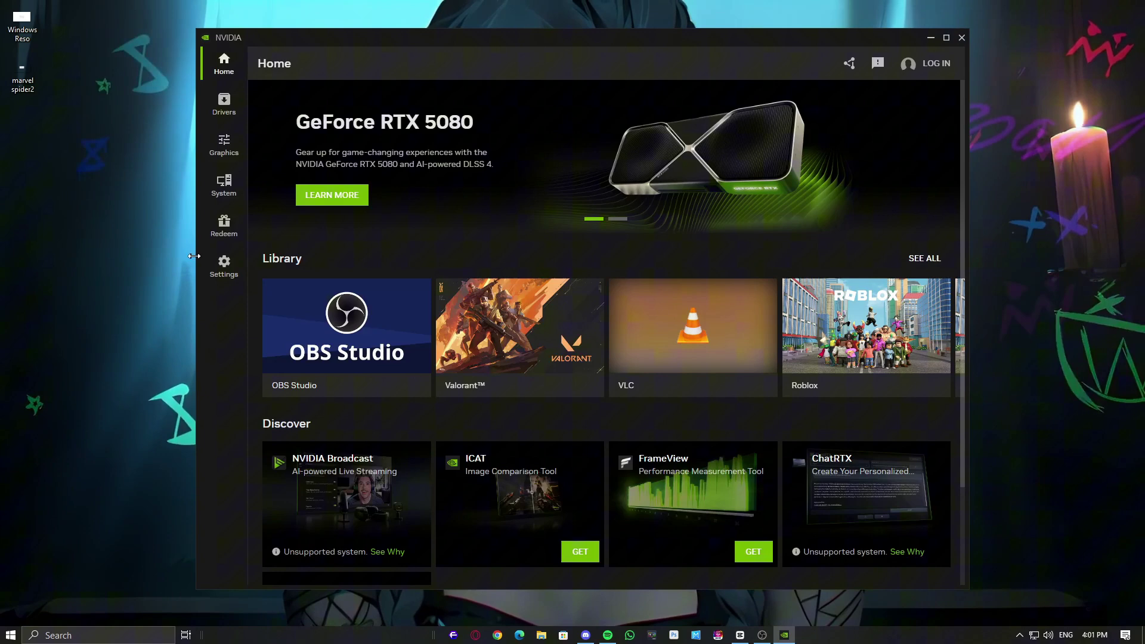
Widen the NVIDIA app window and view the Drivers page showing Game Ready driver 572.16.
drag(194, 260, 77, 261)
click(105, 146)
click(105, 103)
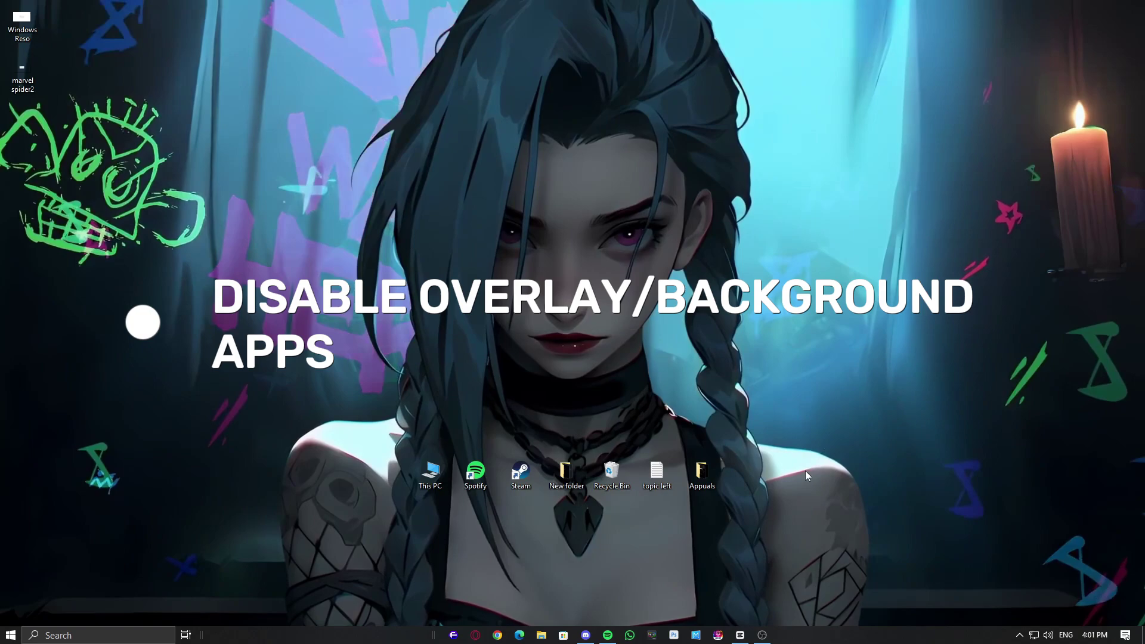
Bring up Discord and open its User Settings to the Advanced page.
click(763, 635)
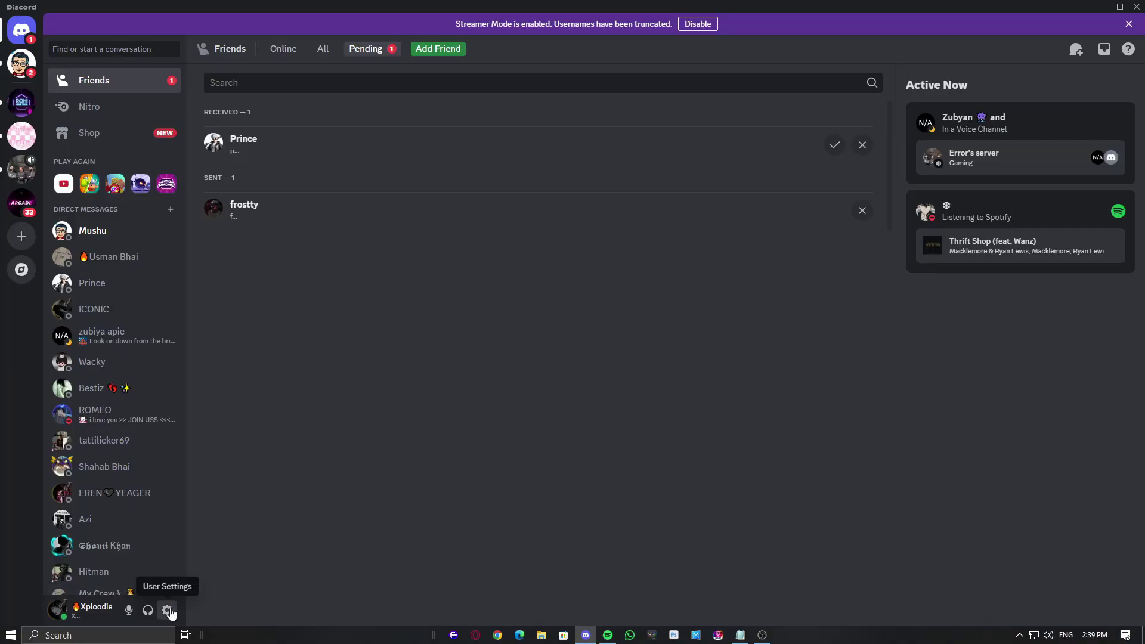
click(167, 610)
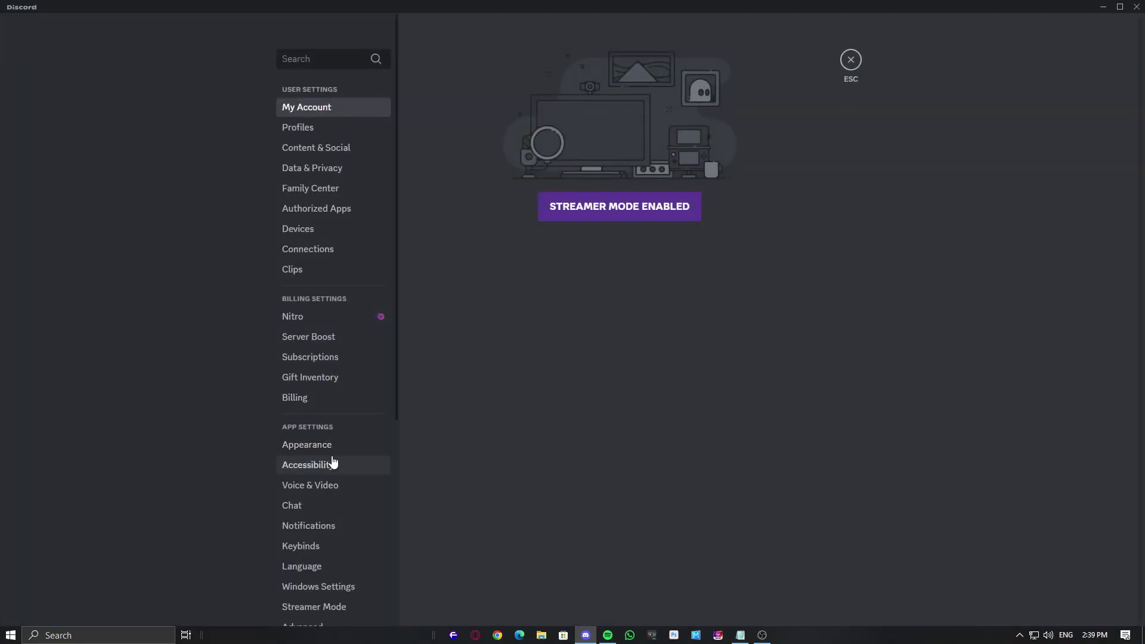
scroll(333, 462, down, 3)
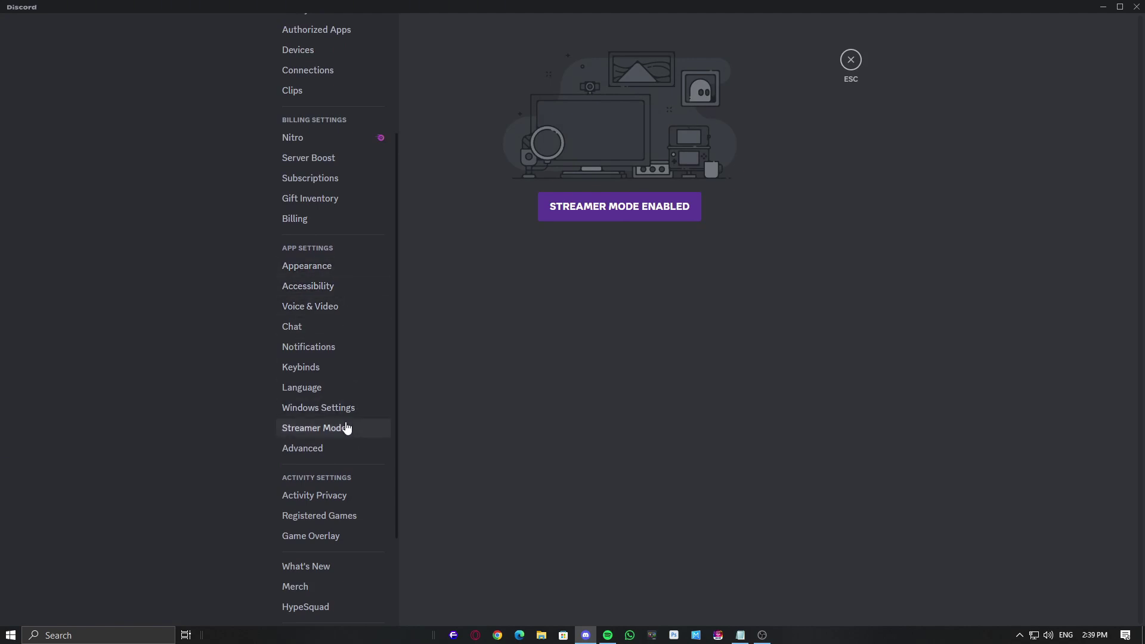
click(343, 449)
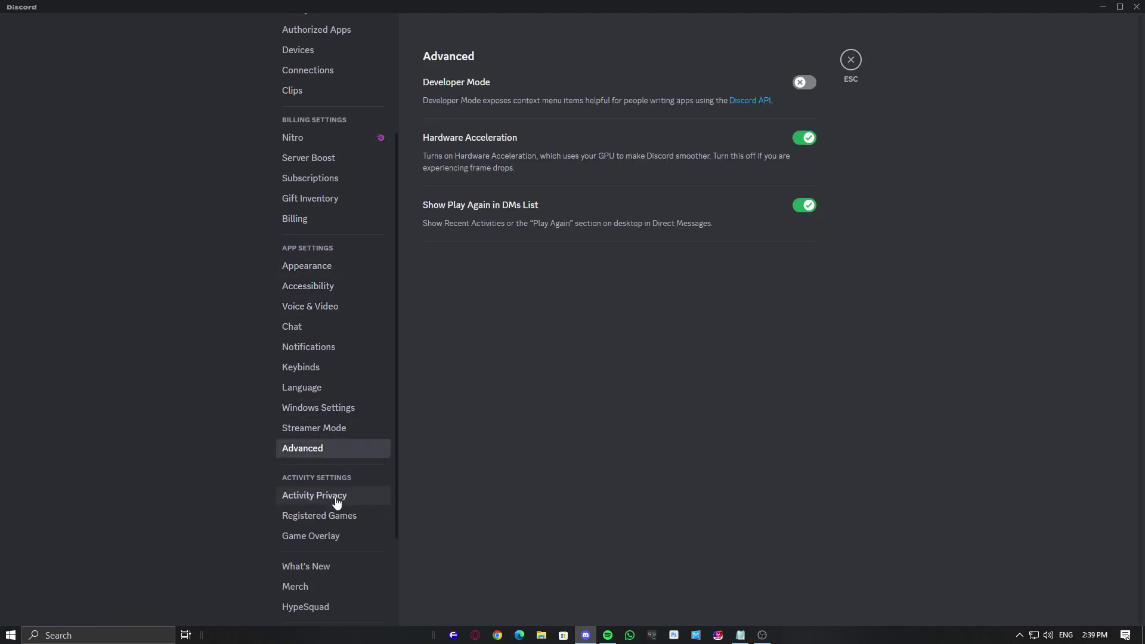
Confirm the in-game overlay is off under Game Overlay, then close Discord.
scroll(338, 563, down, 2)
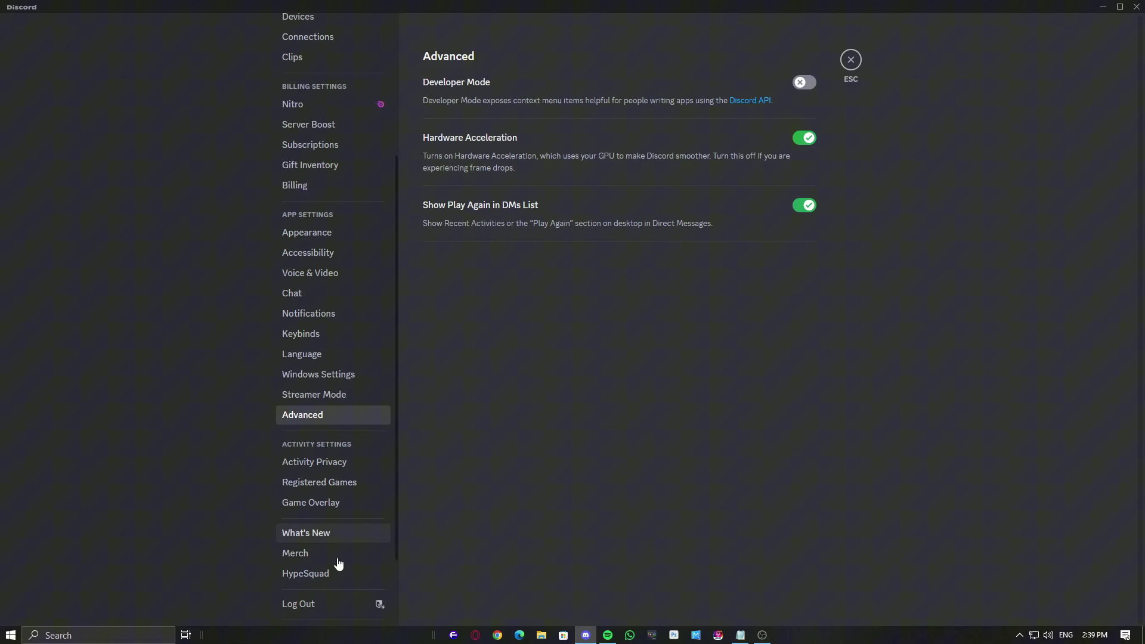
scroll(328, 431, up, 3)
click(331, 591)
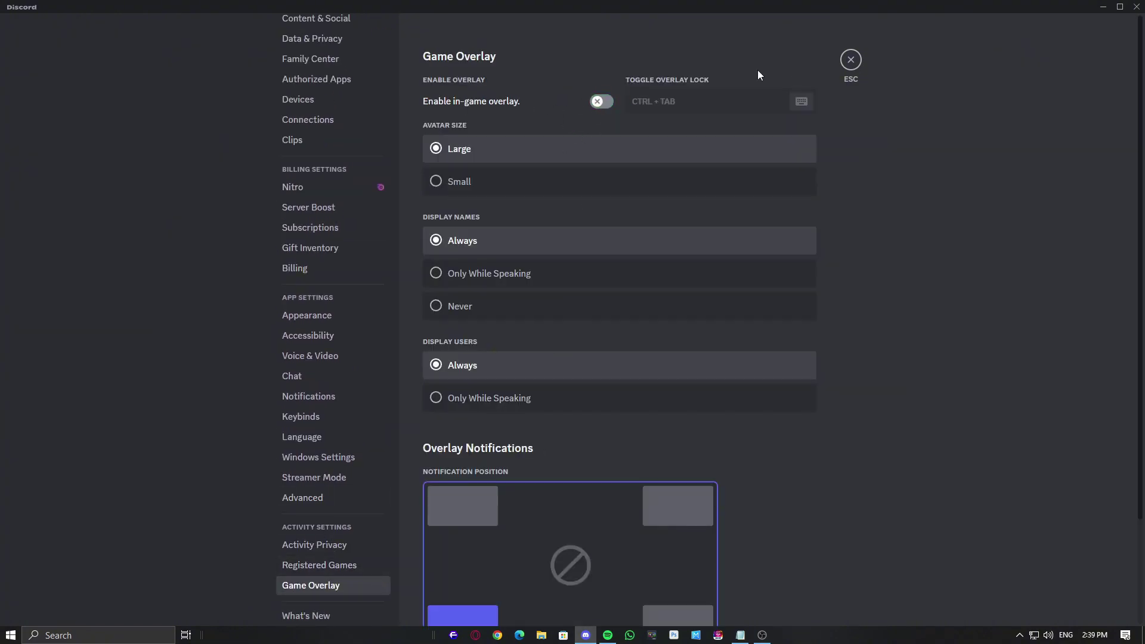
click(1137, 7)
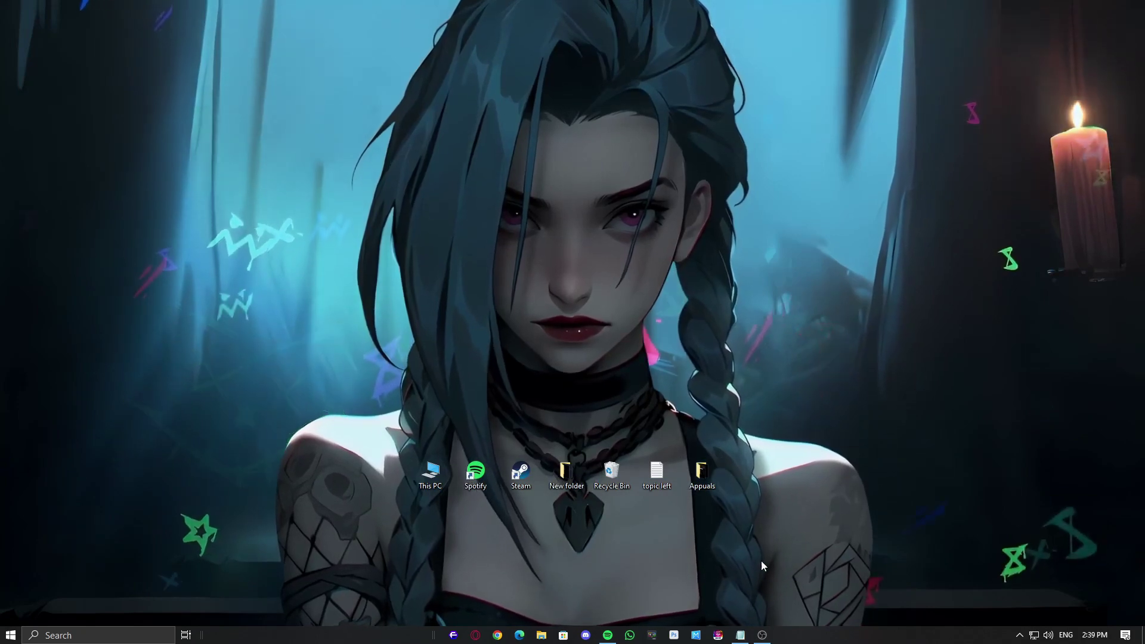